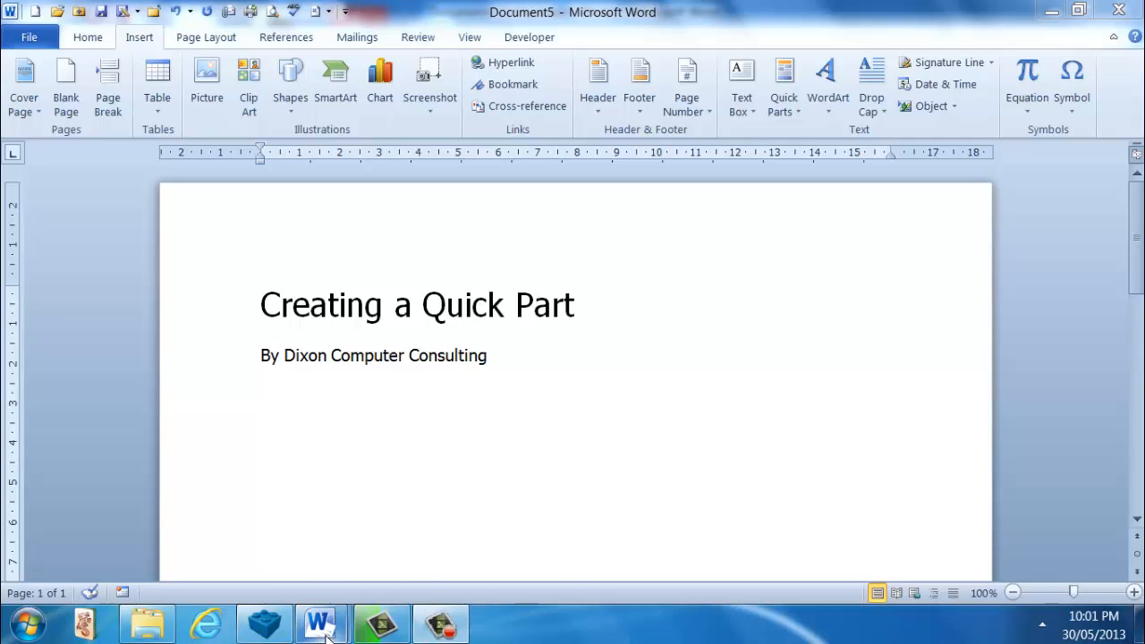
Switch to the document with the sample text and weekly table, and look over its contents.
mouse_move(327, 631)
click(419, 480)
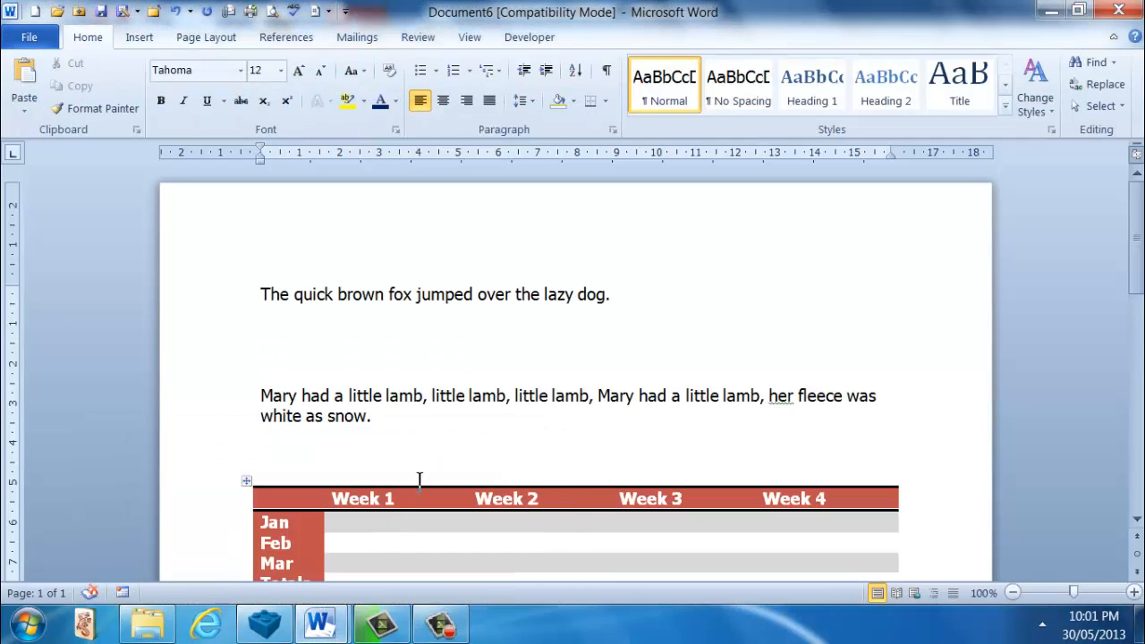
scroll(726, 340, down, 1)
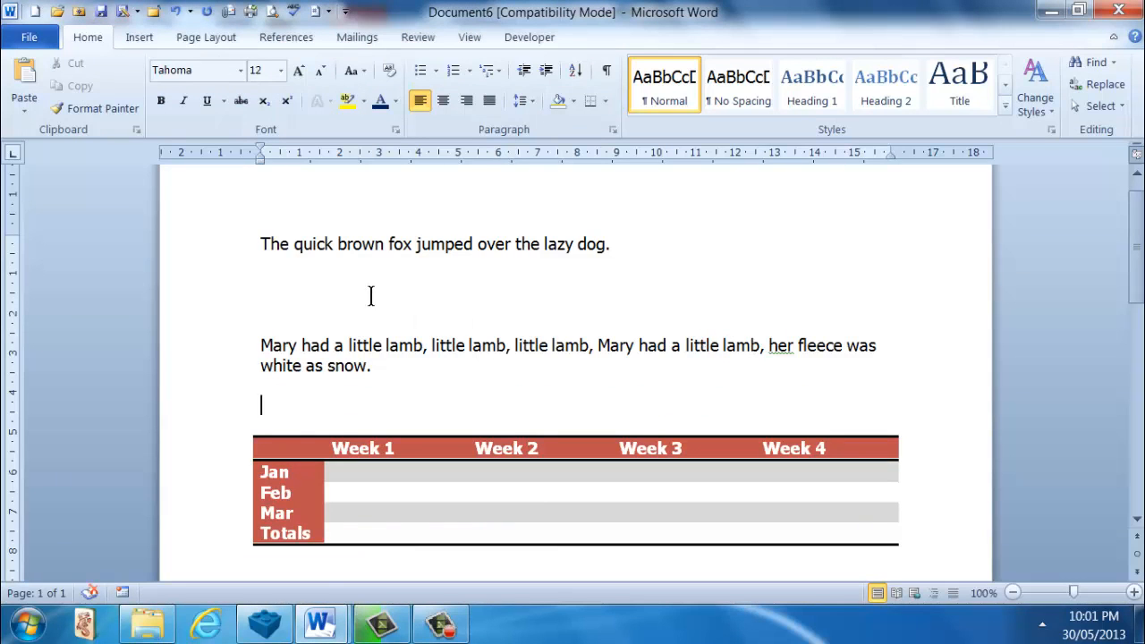
scroll(370, 296, up, 1)
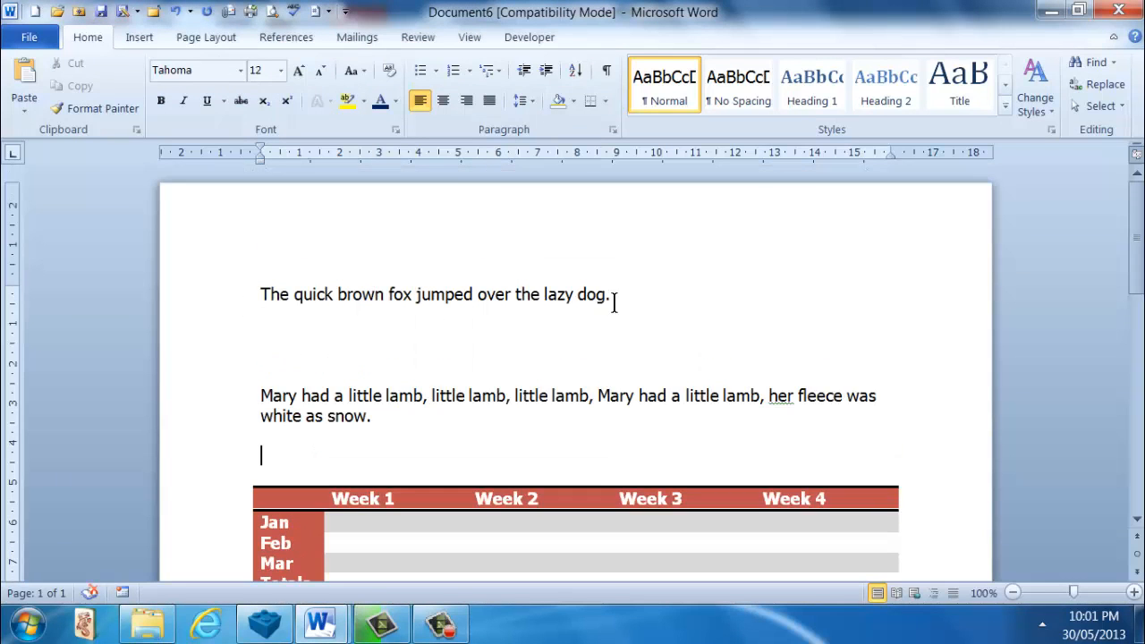
scroll(667, 302, down, 1)
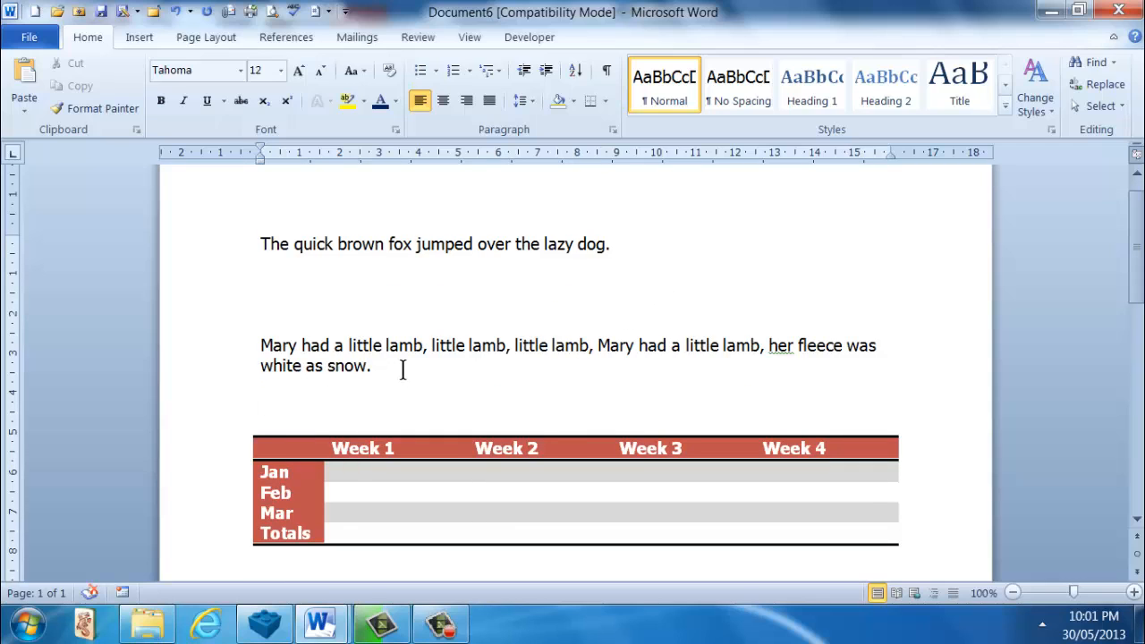
scroll(420, 412, down, 1)
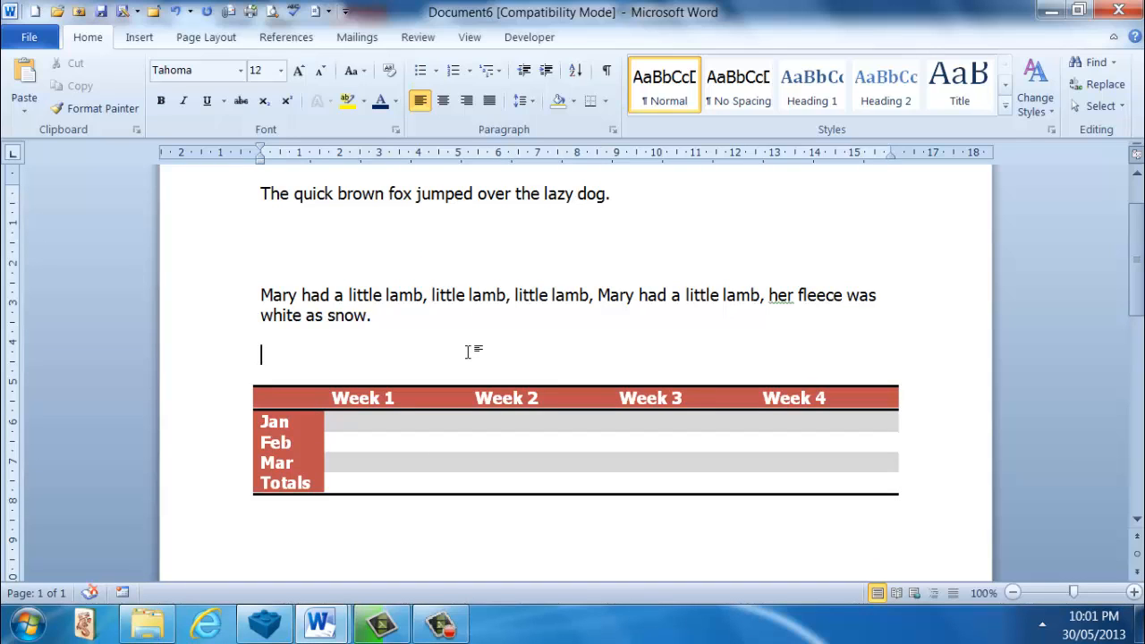
scroll(467, 352, up, 2)
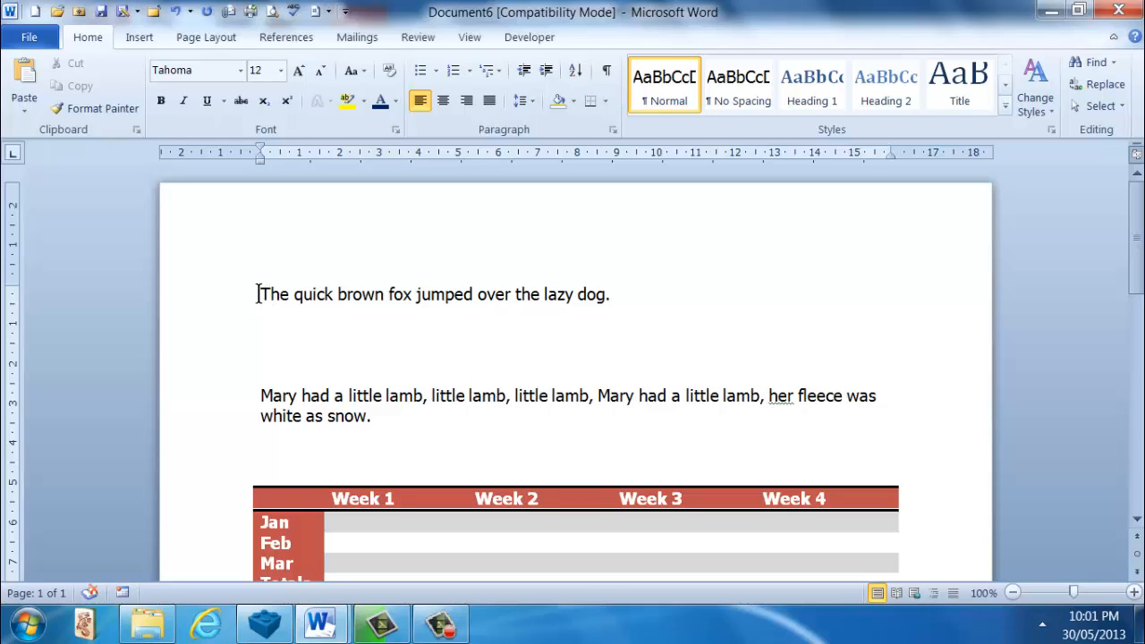
Start a new Quick Part from the sentence "The quick brown fox jumped over the lazy dog." and name it "The quick brown Fox".
drag(261, 295, 619, 300)
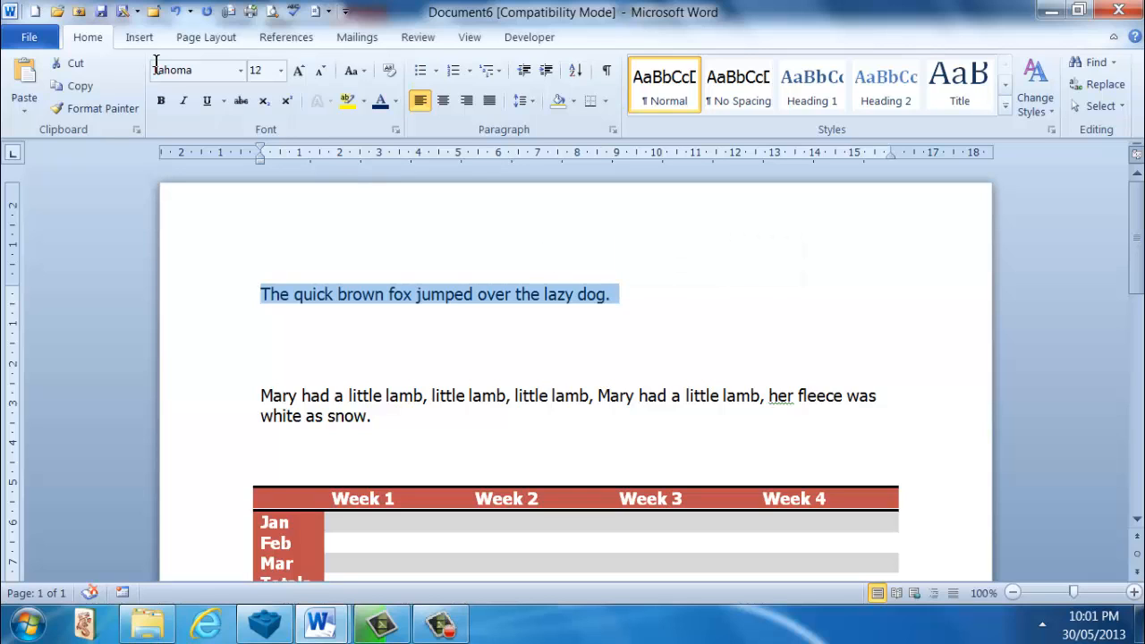
click(139, 37)
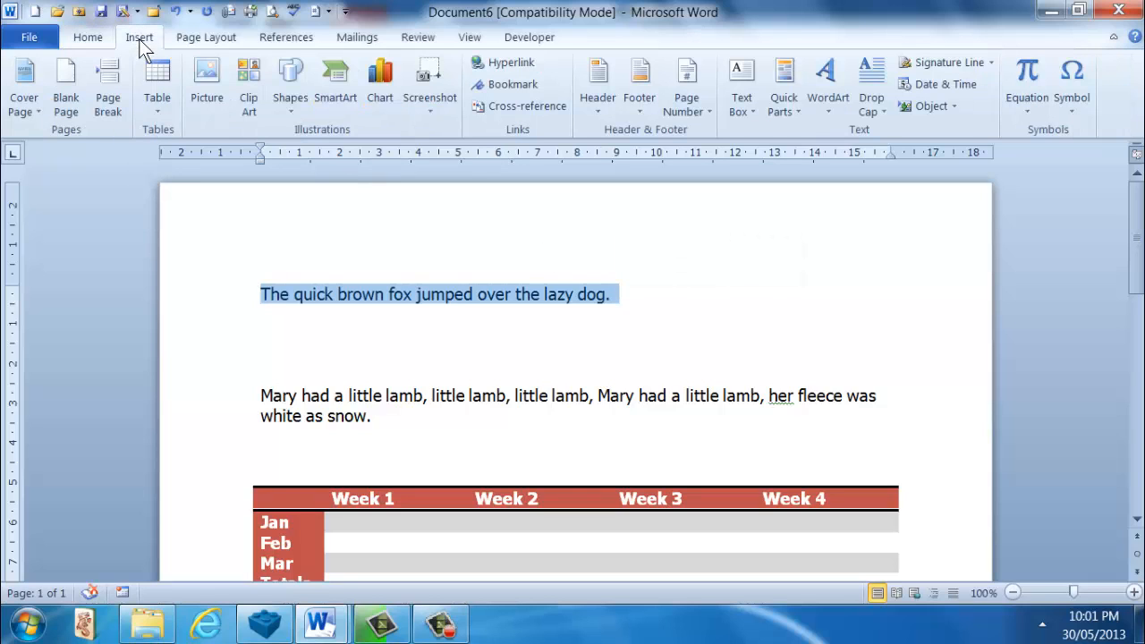
click(789, 103)
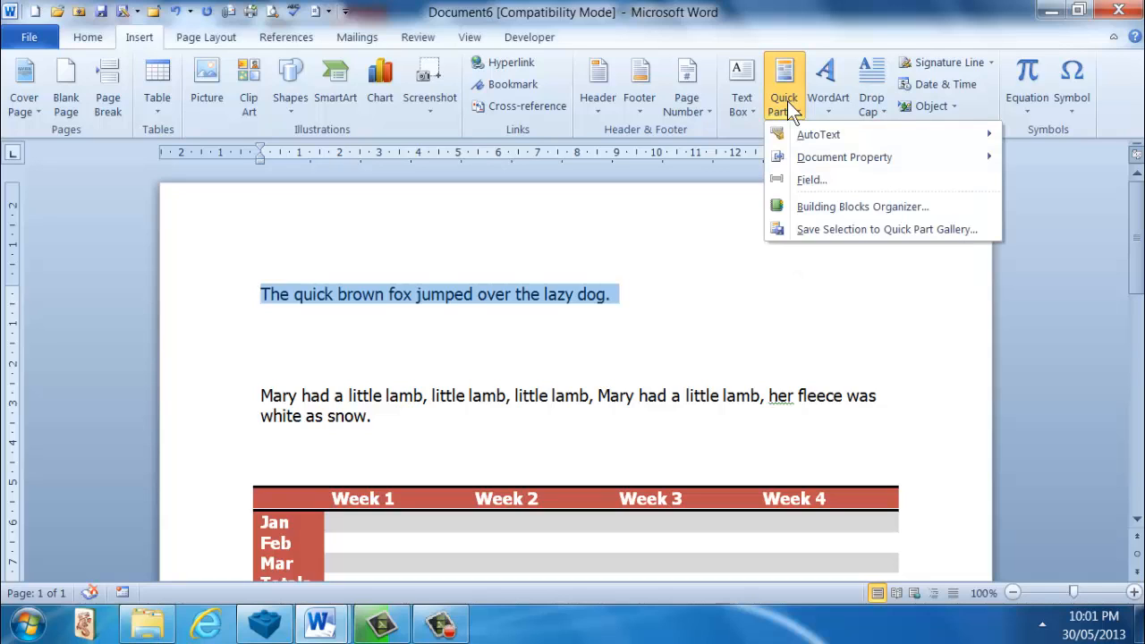
click(826, 230)
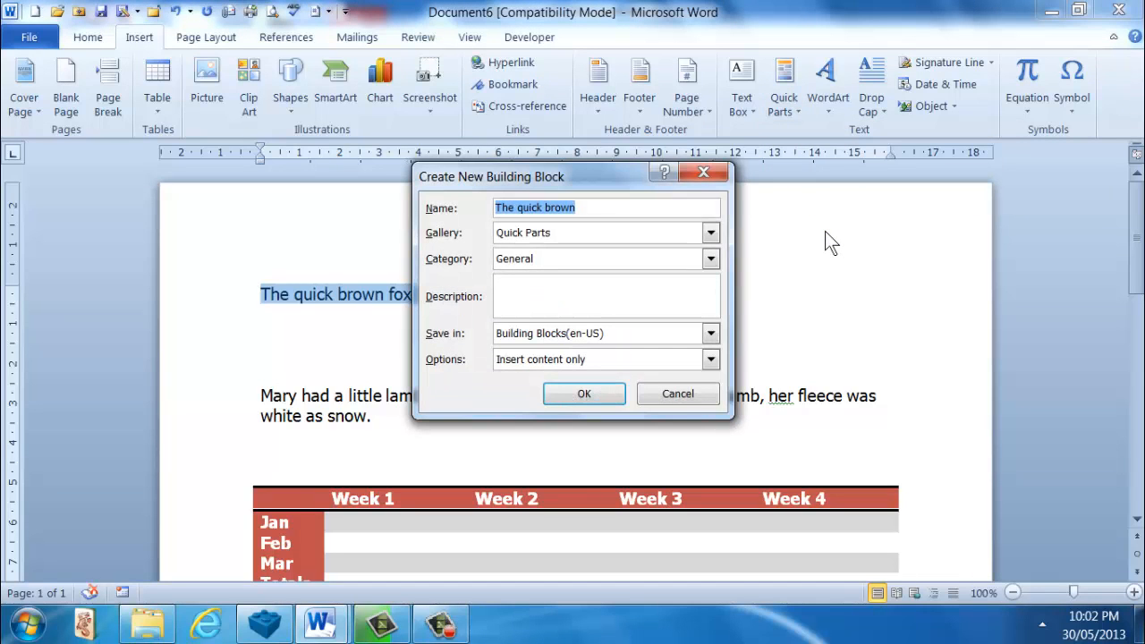
click(586, 207)
text(Fox)
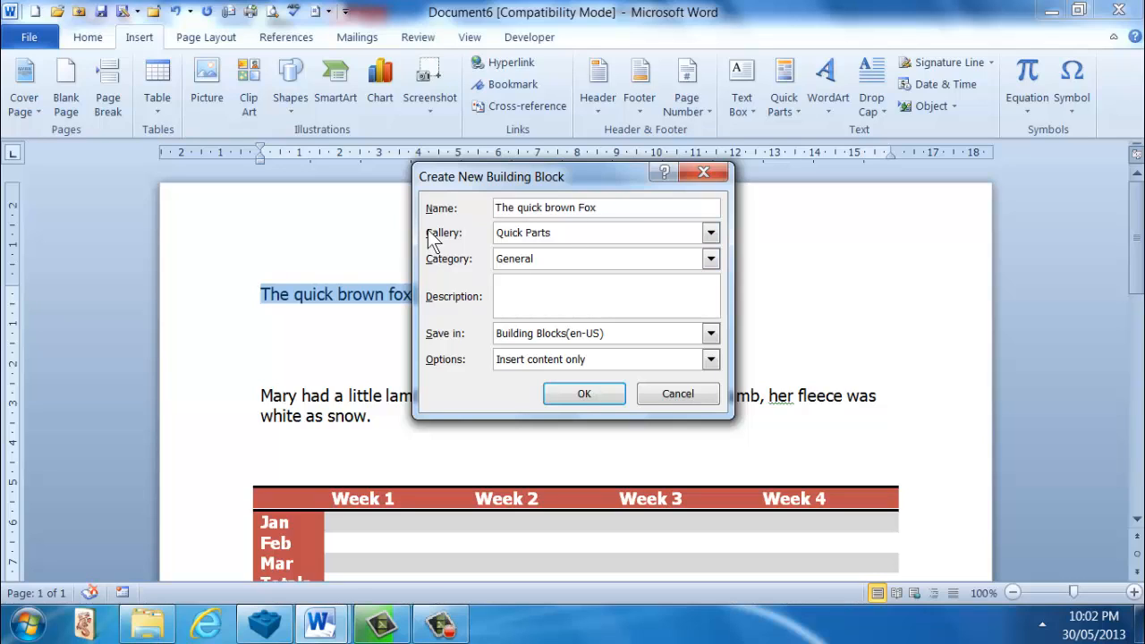
Save the building block to the Quick Parts gallery, General category, keeping Building Blocks(en-US) and Insert content only.
click(711, 234)
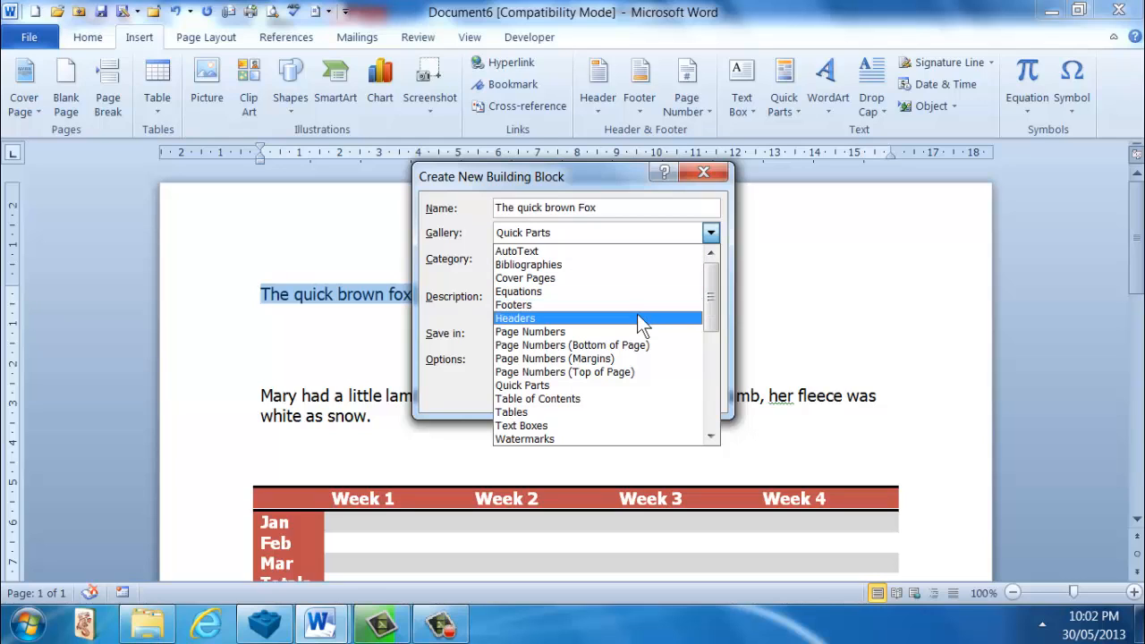
click(712, 234)
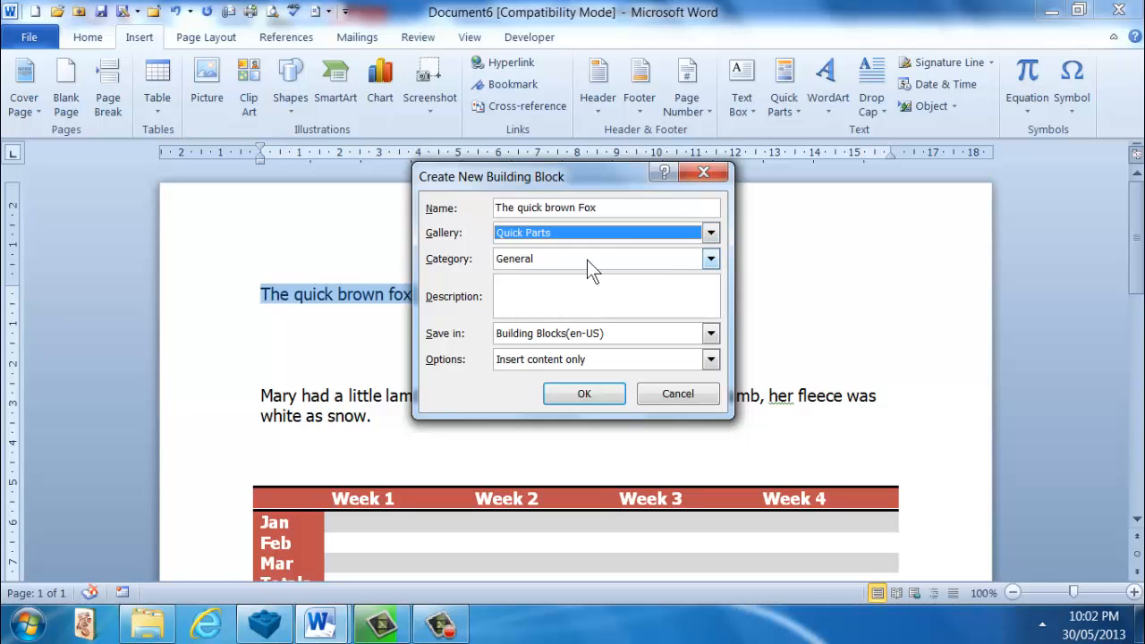
click(573, 294)
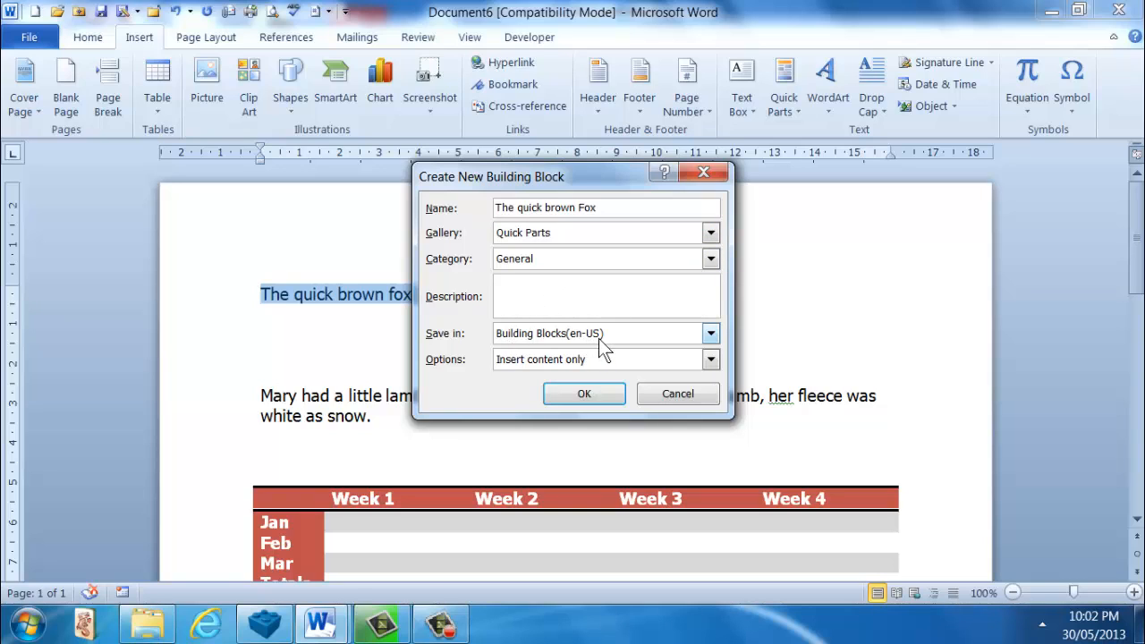
click(584, 394)
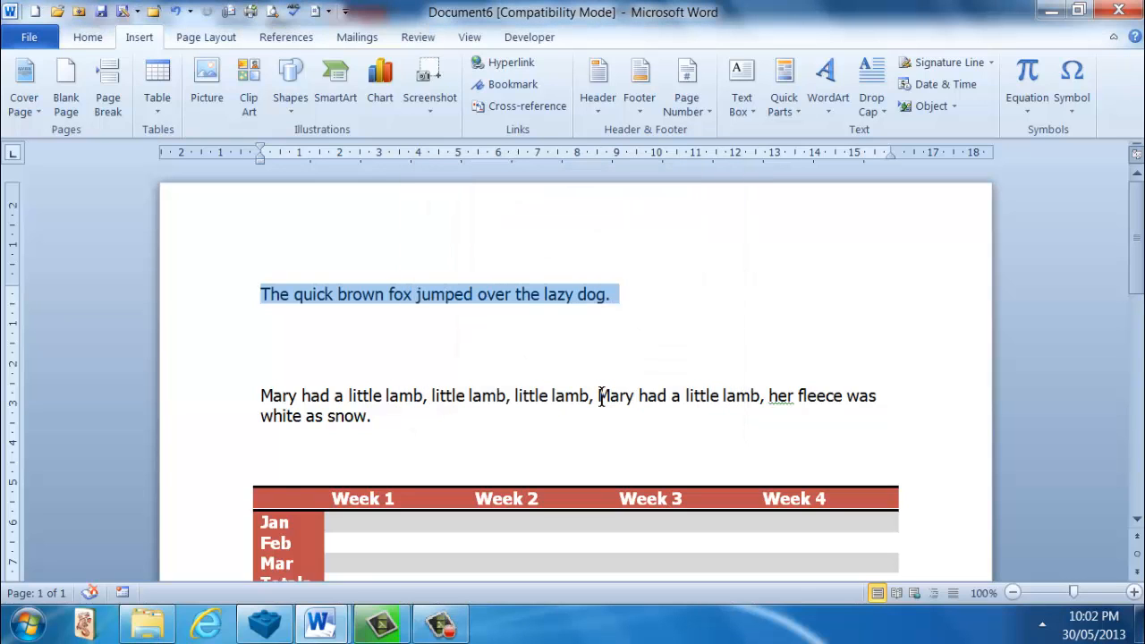
Add four blank lines below the weekly table and insert the "The quick brown Fox" Quick Part there.
scroll(601, 397, down, 7)
click(564, 366)
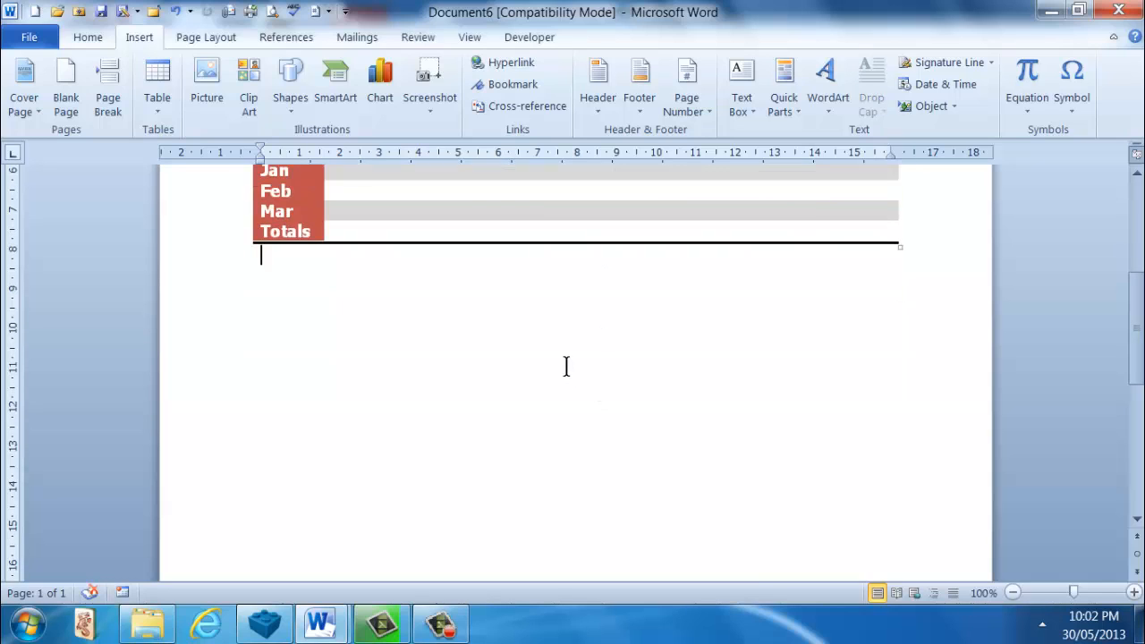
key(Return)
key(Return)
key(Return)
key(Return)
click(794, 100)
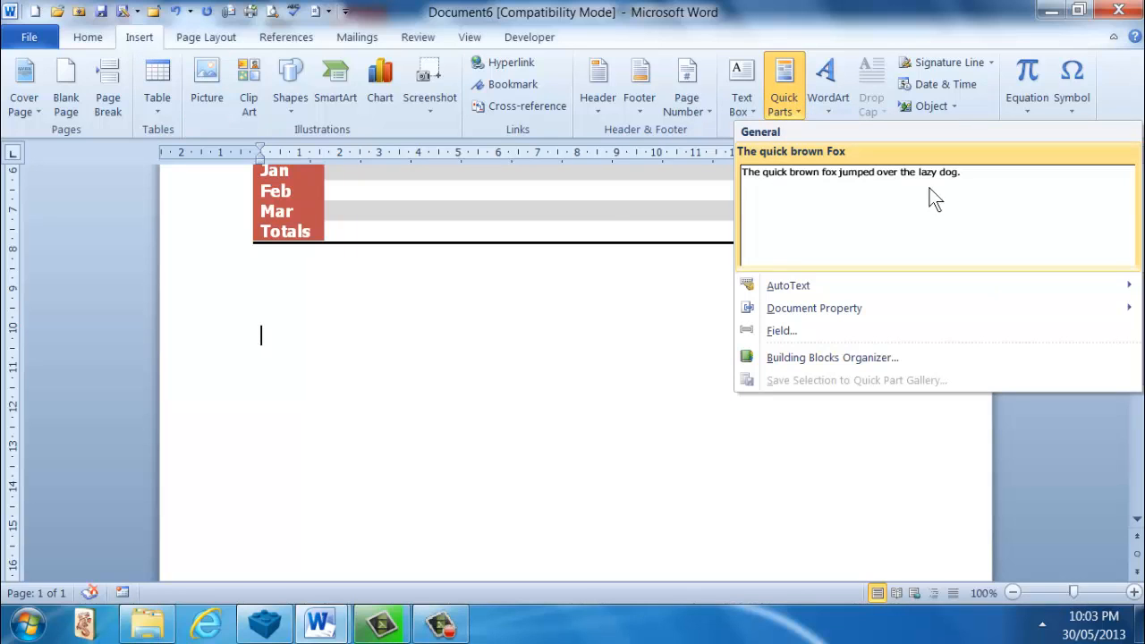
click(870, 224)
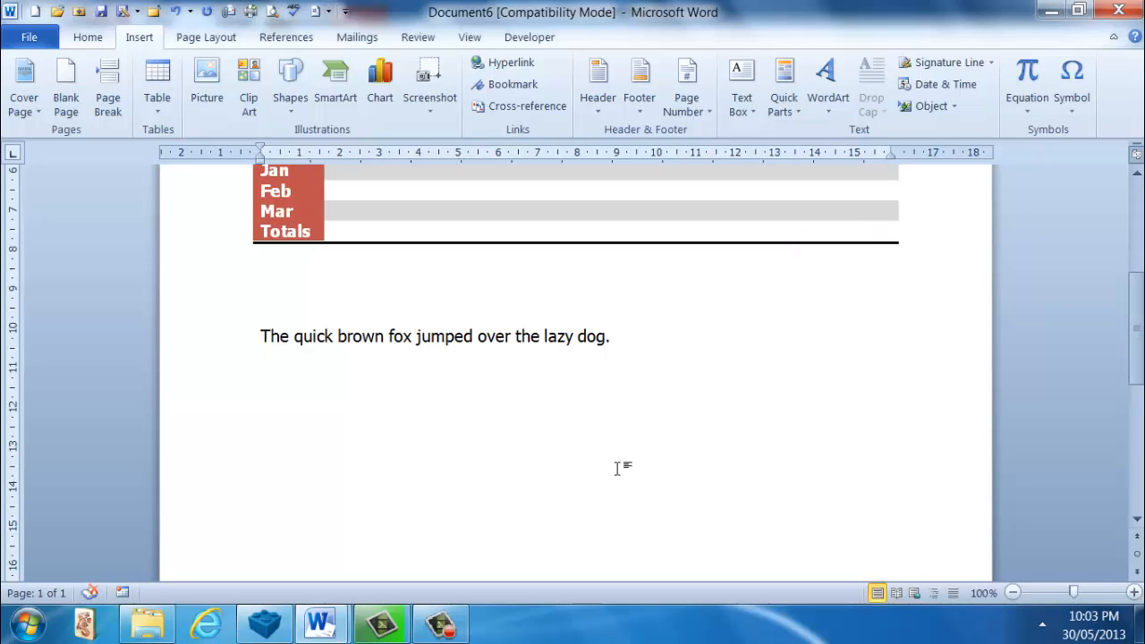
Minimize the browser window and select the entire weekly table in the document.
scroll(615, 467, up, 3)
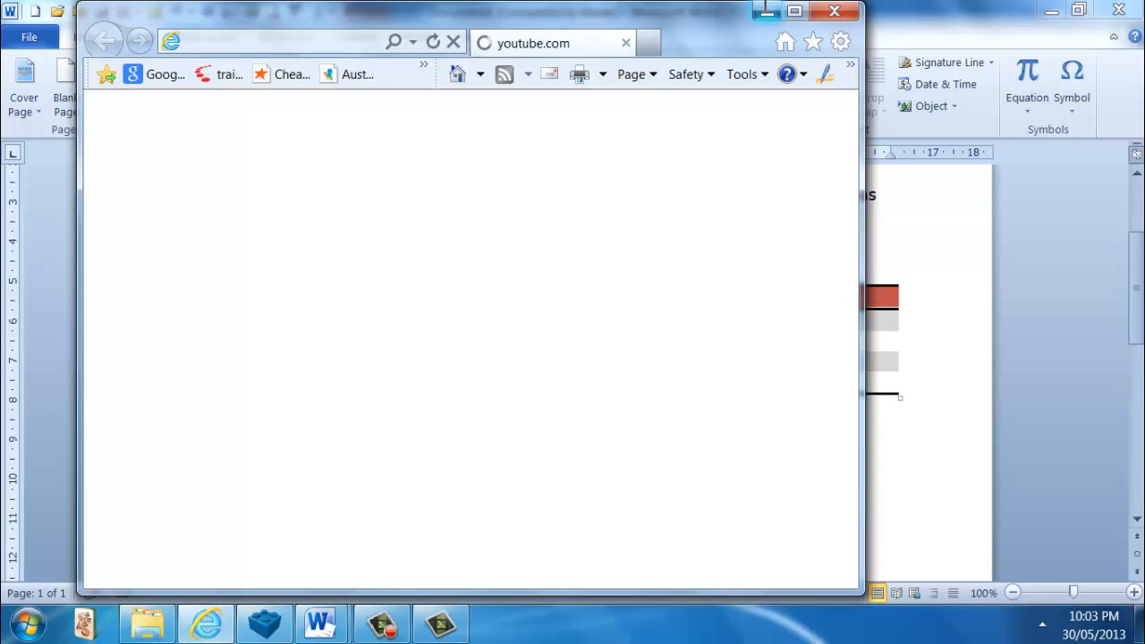
click(766, 10)
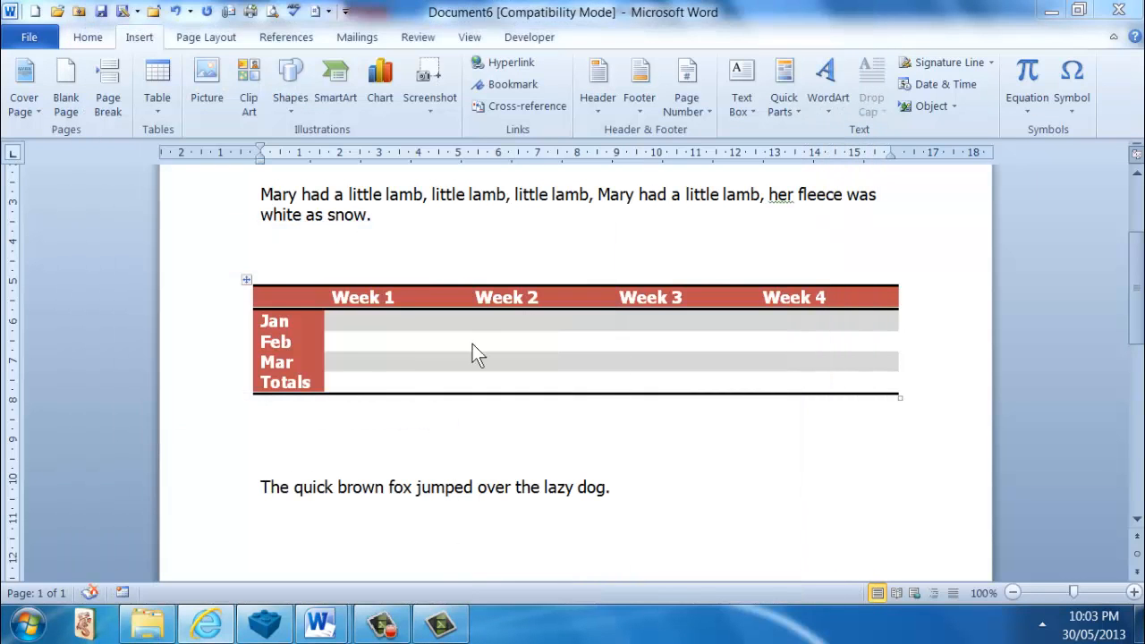
click(247, 280)
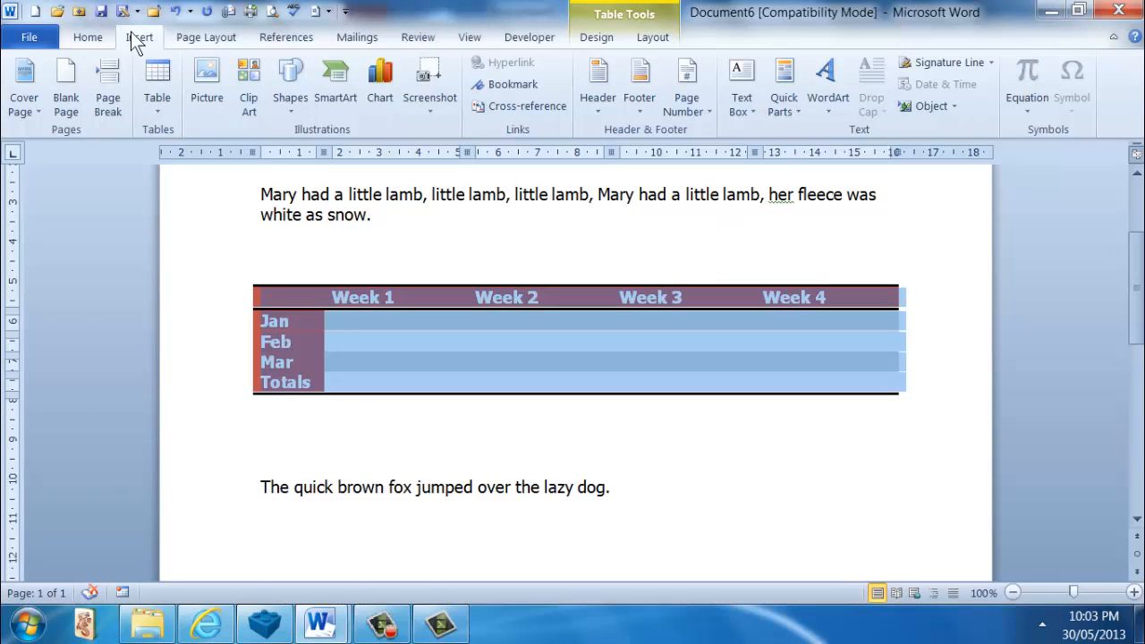
click(794, 100)
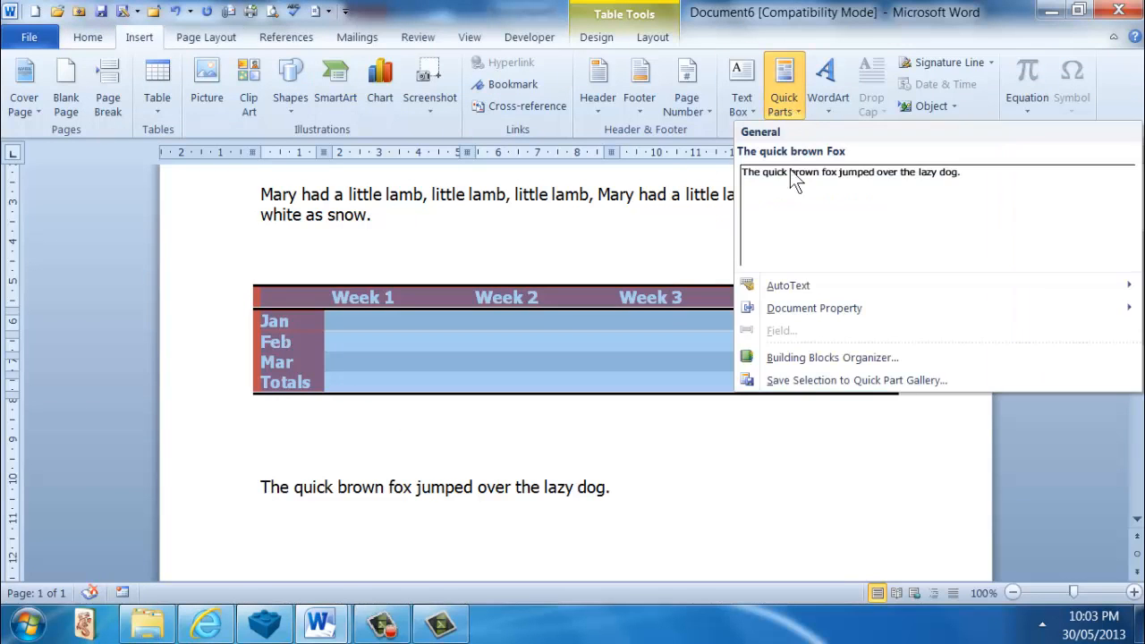
click(801, 359)
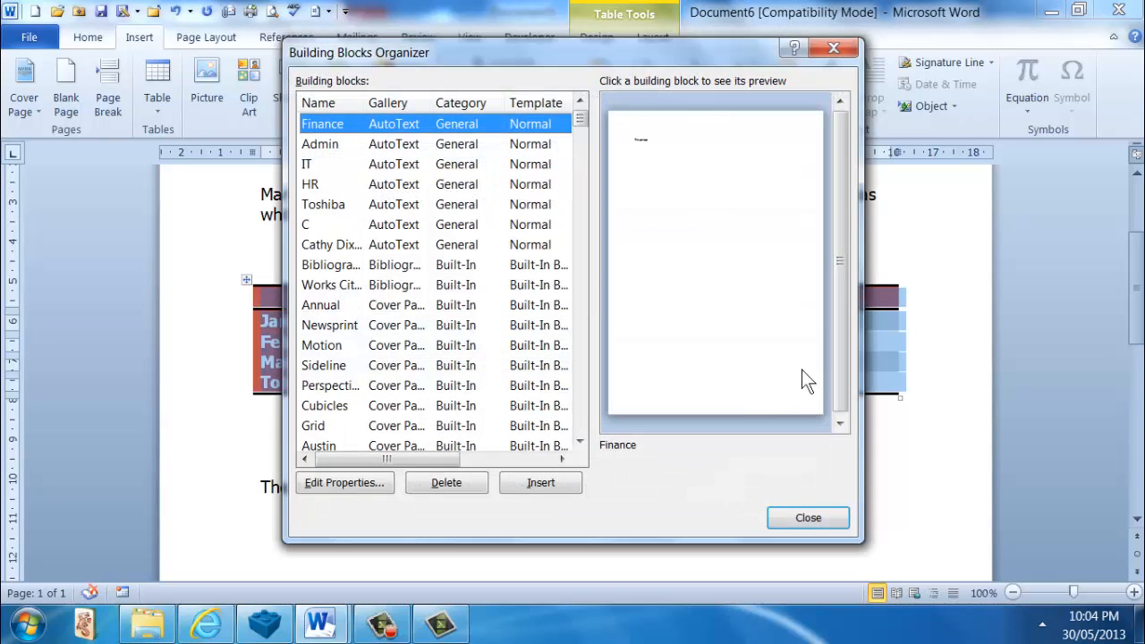
key(Escape)
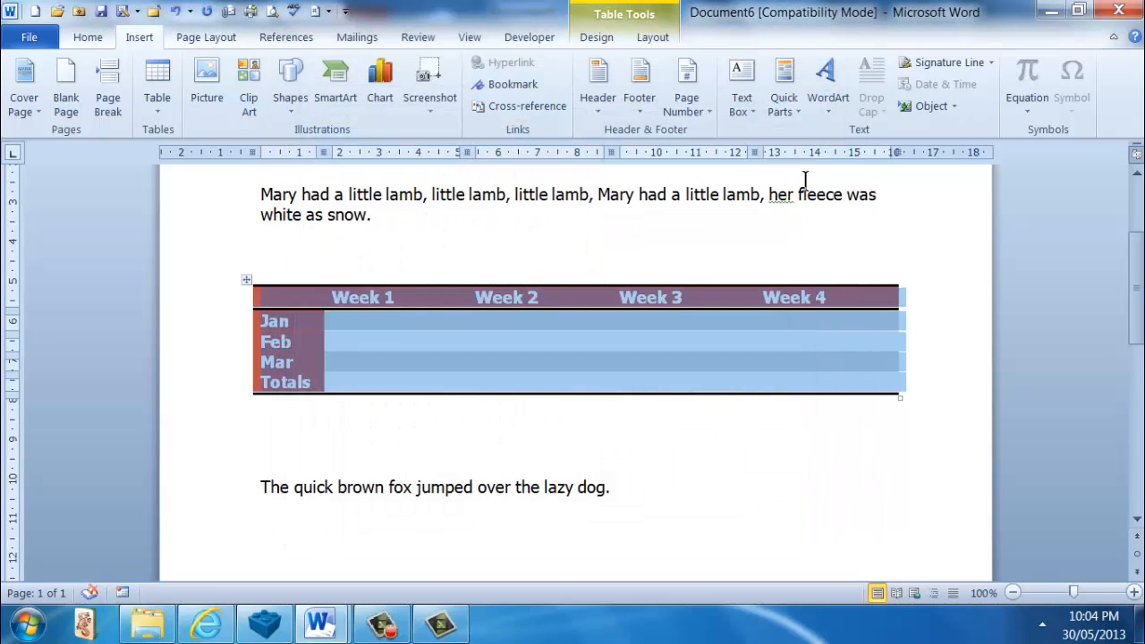
Save the selected table to the Quick Part gallery under the name "Table", in the General category.
click(786, 109)
click(810, 380)
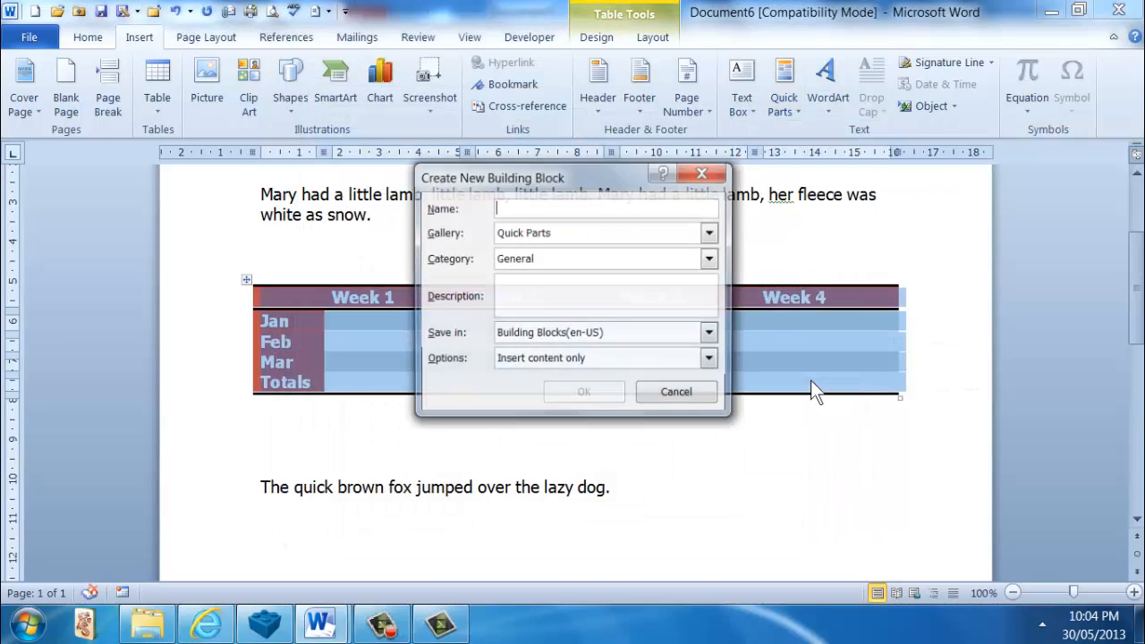
text(Table)
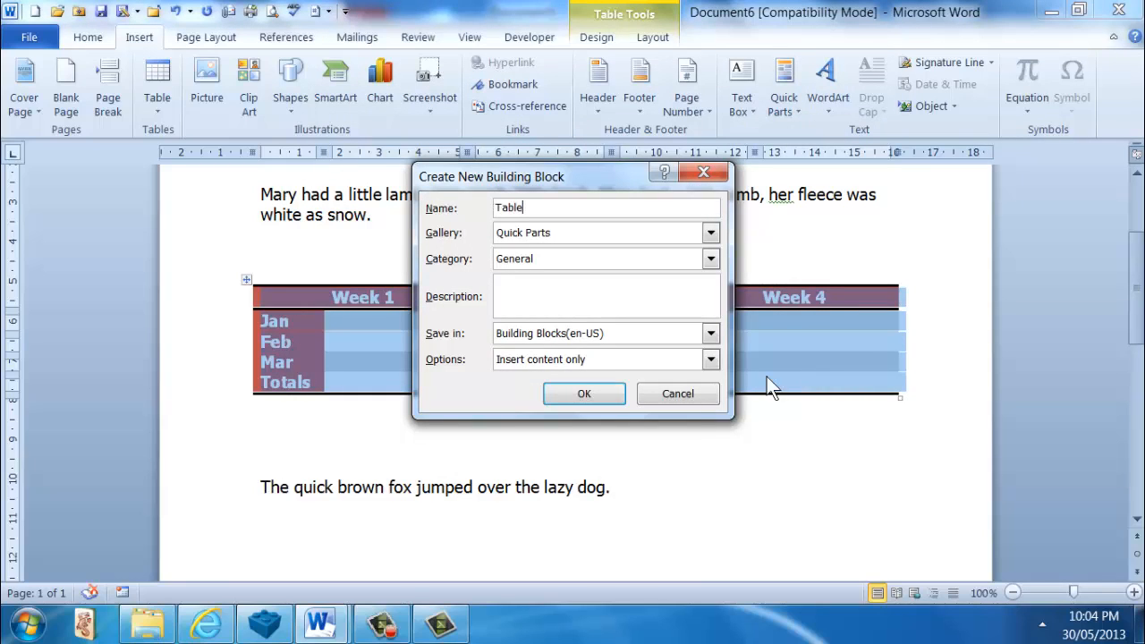
click(587, 393)
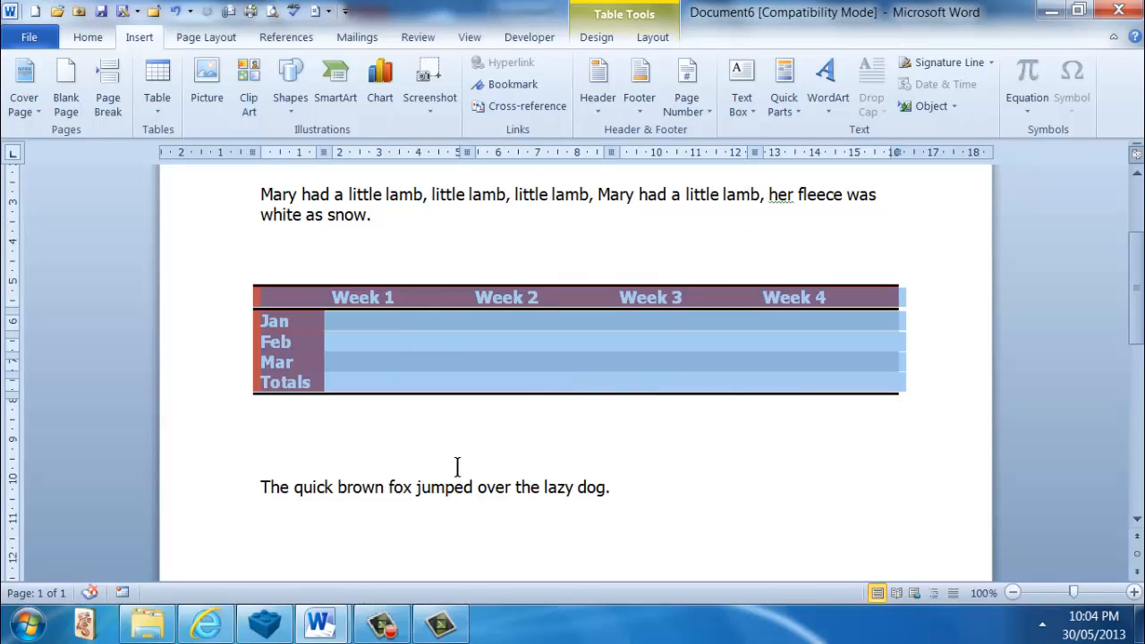
Insert the "Table" Quick Part below the second fox sentence.
click(376, 530)
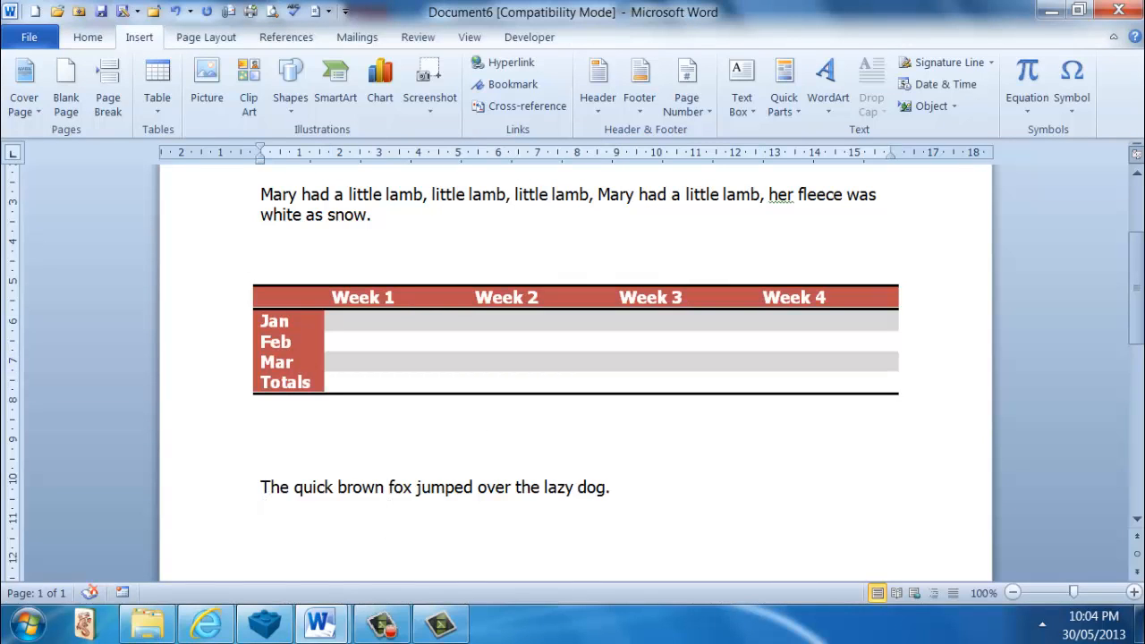
scroll(362, 508, down, 3)
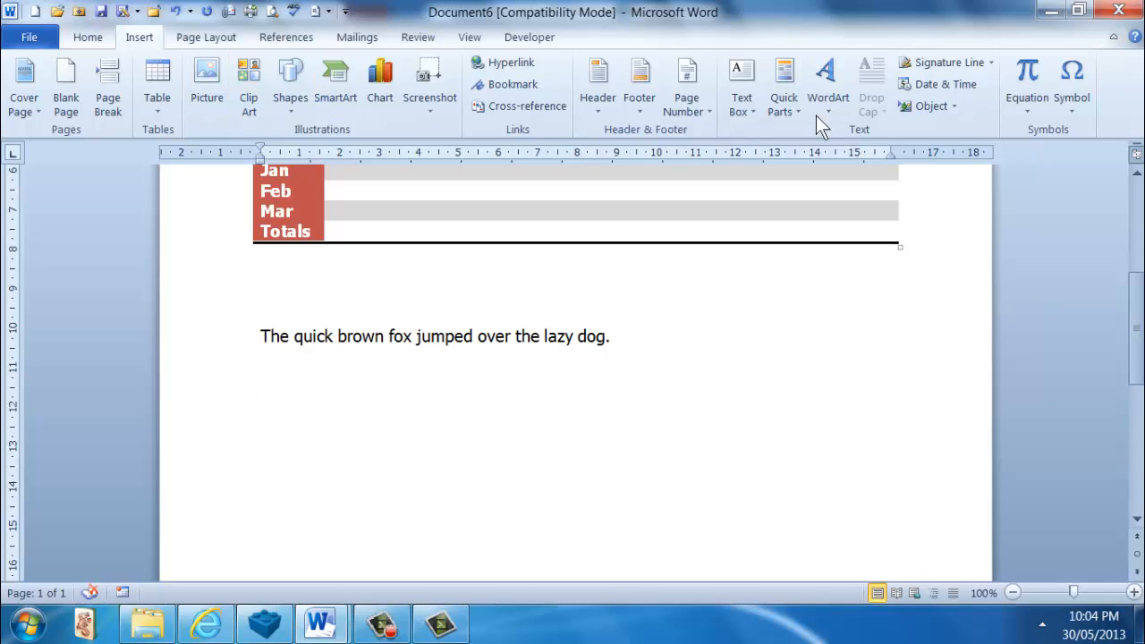
click(782, 103)
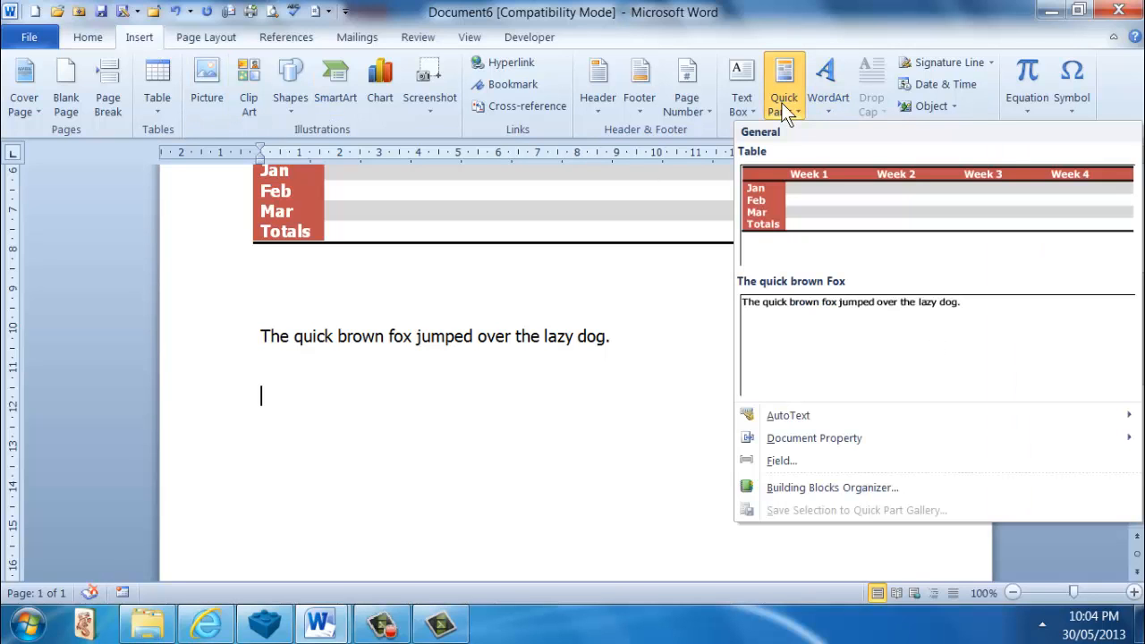
click(809, 198)
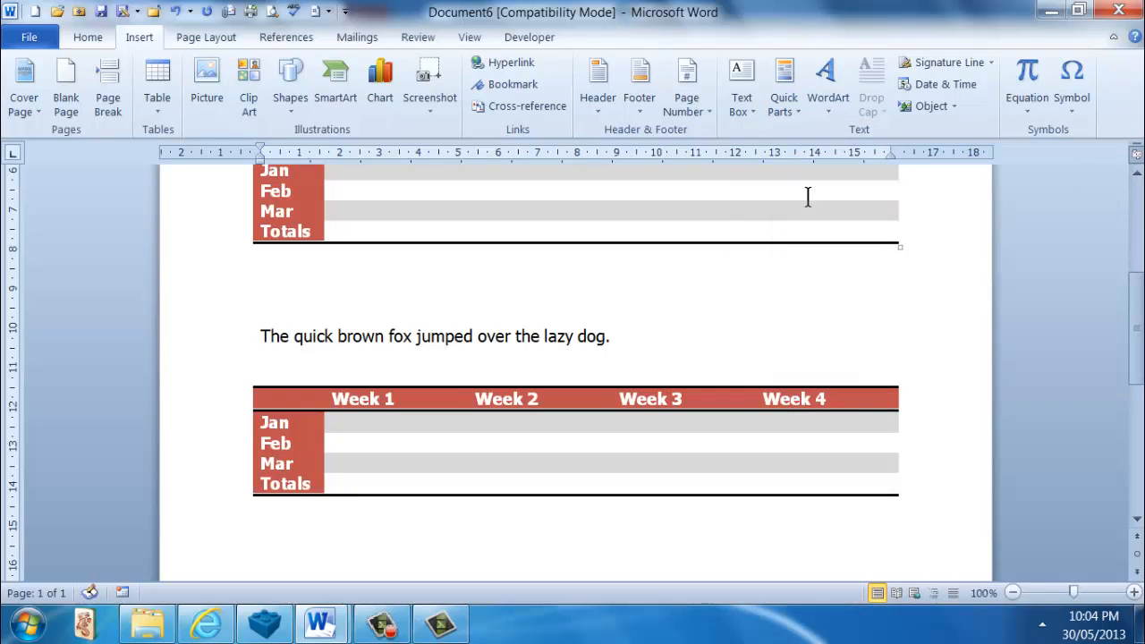
Add two more copies of the table on new lines below by expanding the building block abbreviation "tab" each time.
key(Return)
key(Return)
text(tab)
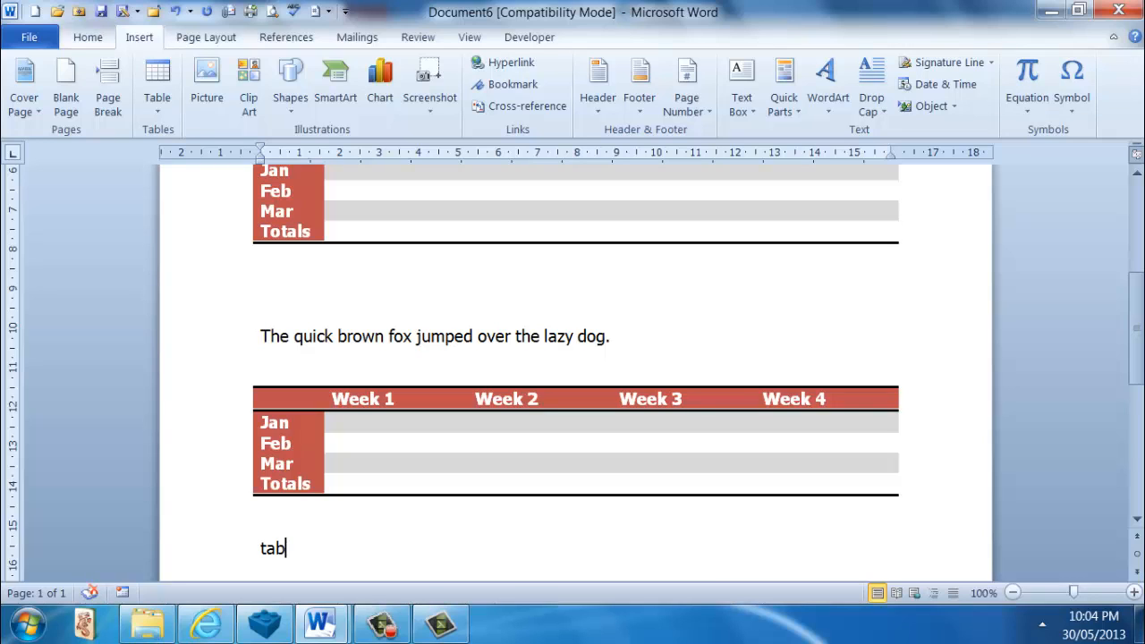
key(F3)
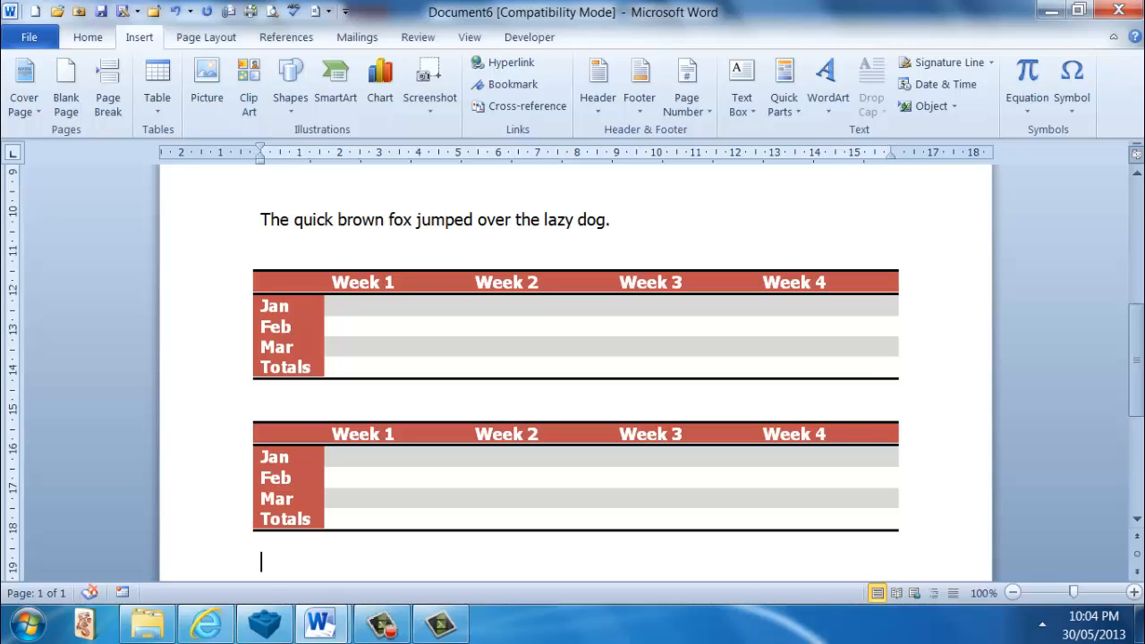
scroll(573, 375, down, 1)
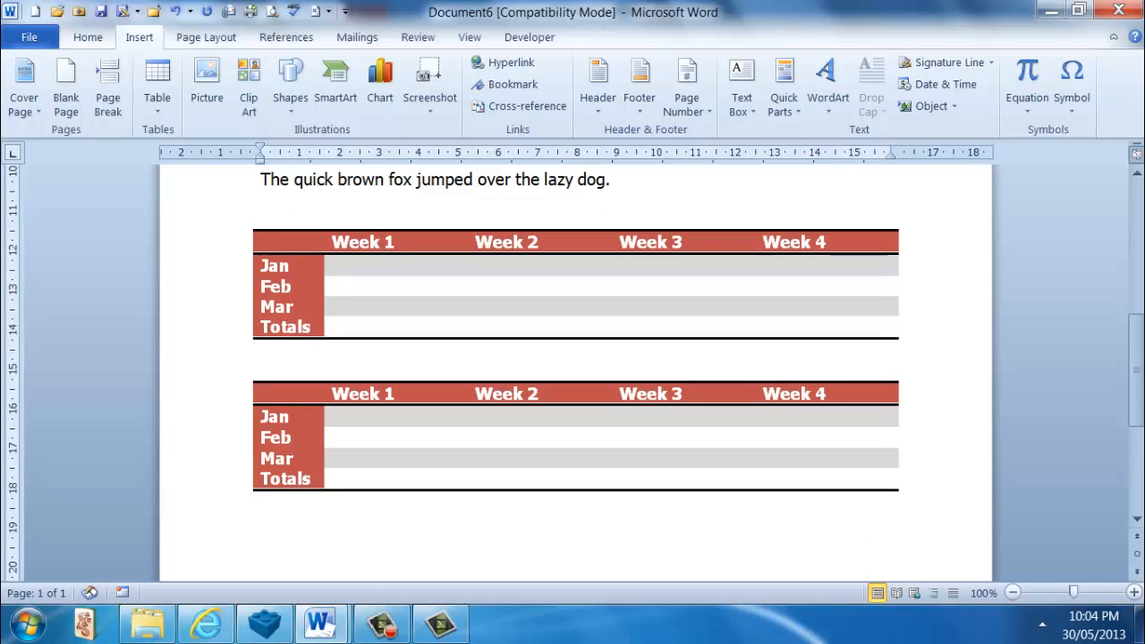
text(tab)
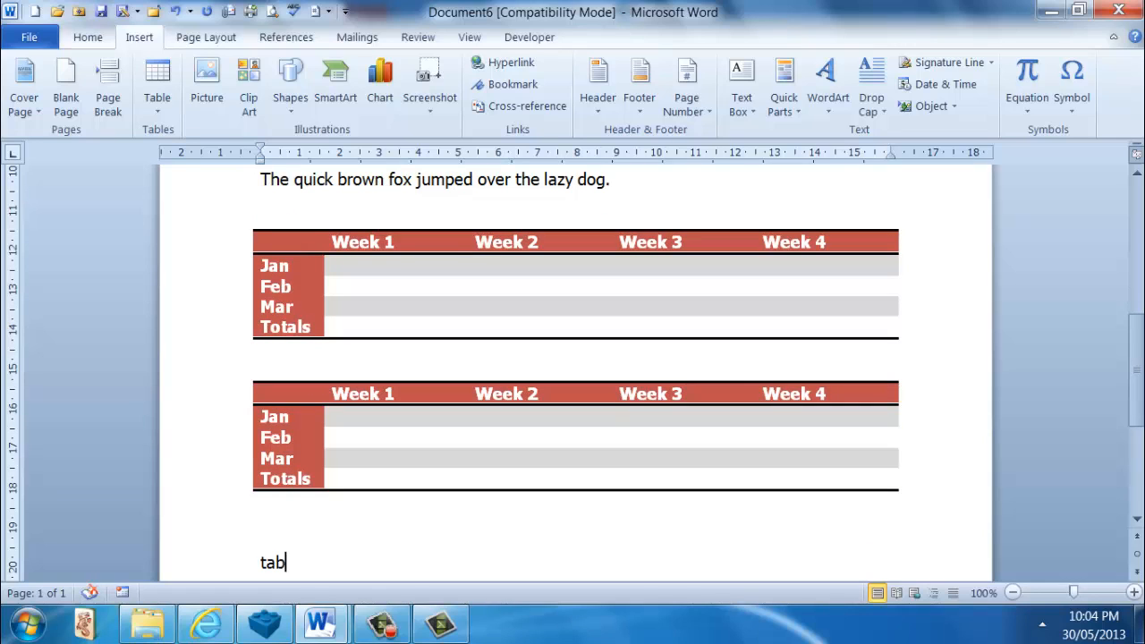
key(F3)
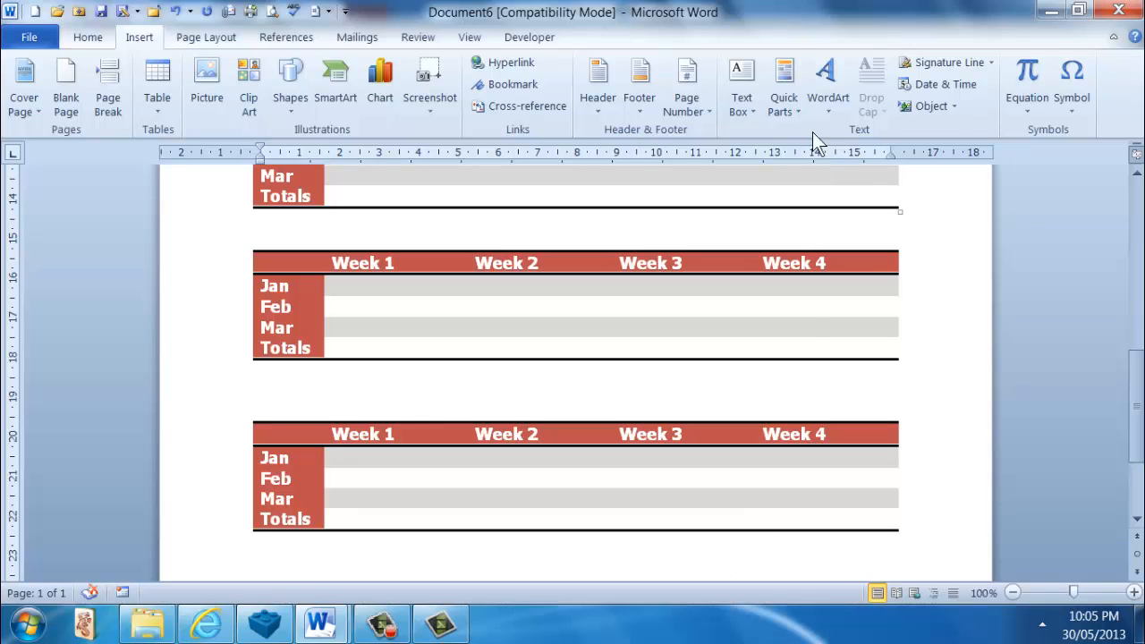
View the saved entries in the Quick Parts gallery, close it without inserting anything, and look back over the inserted tables.
click(792, 110)
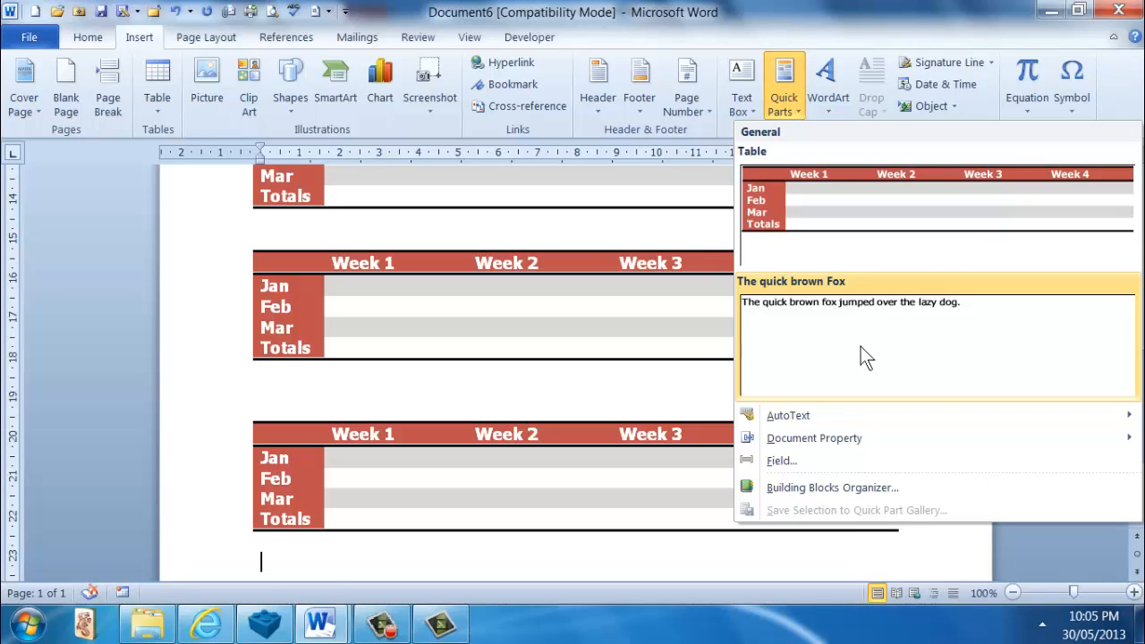
click(313, 387)
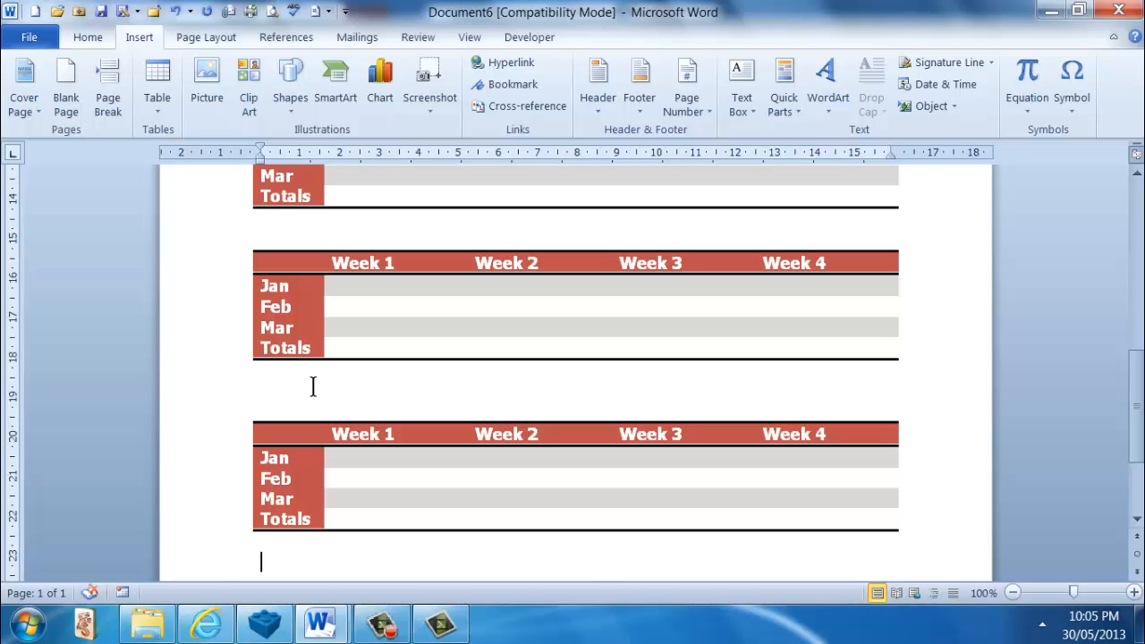
scroll(313, 387, up, 4)
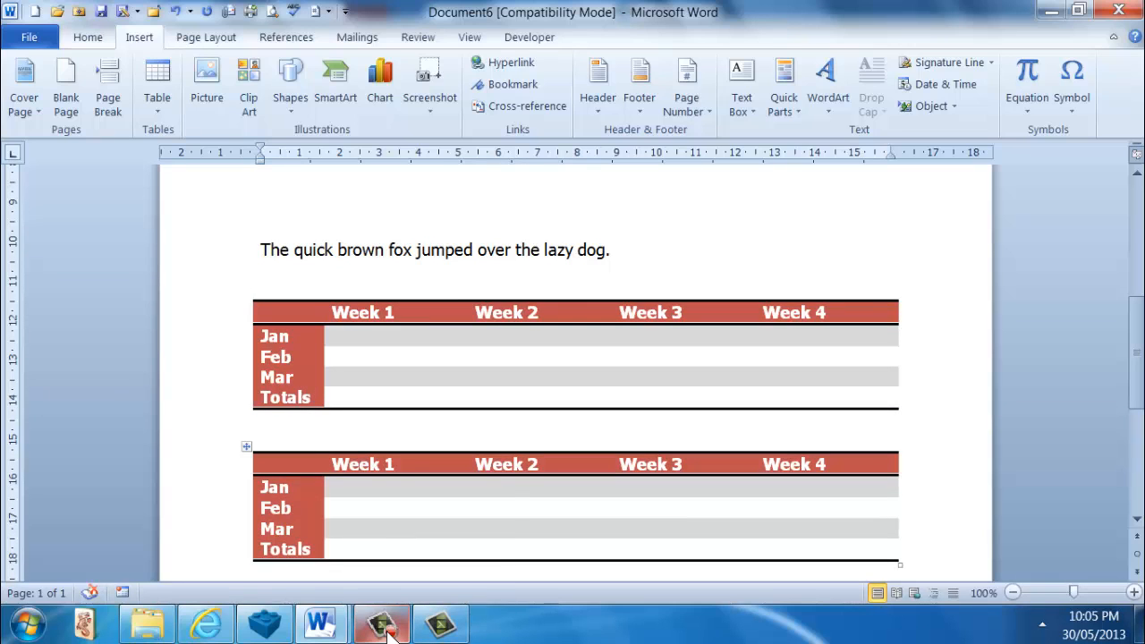
mouse_move(391, 631)
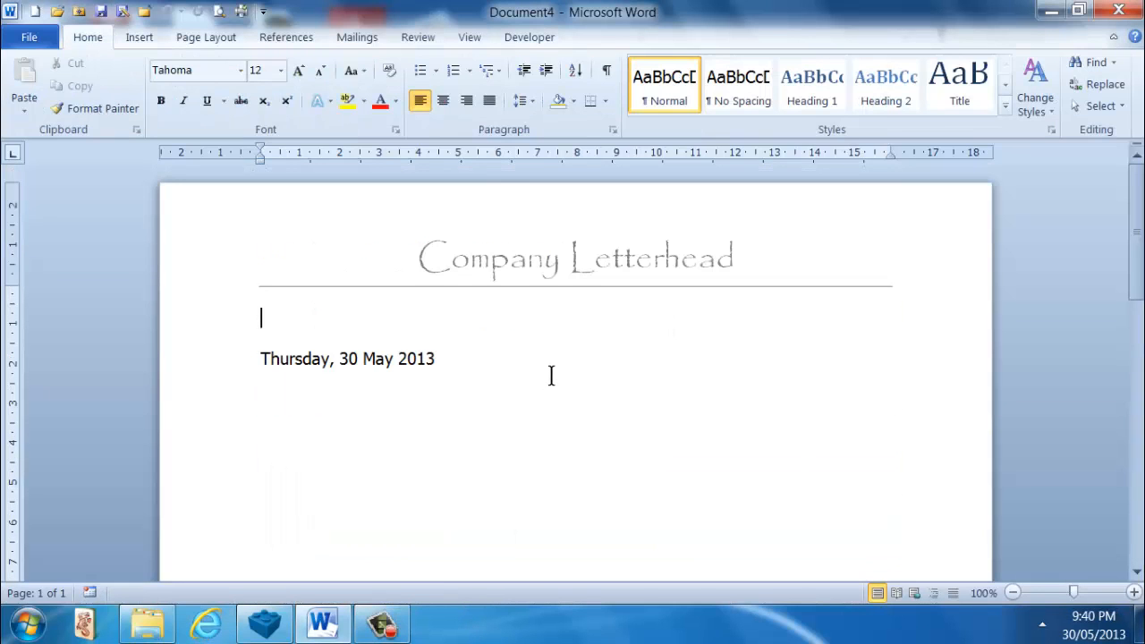